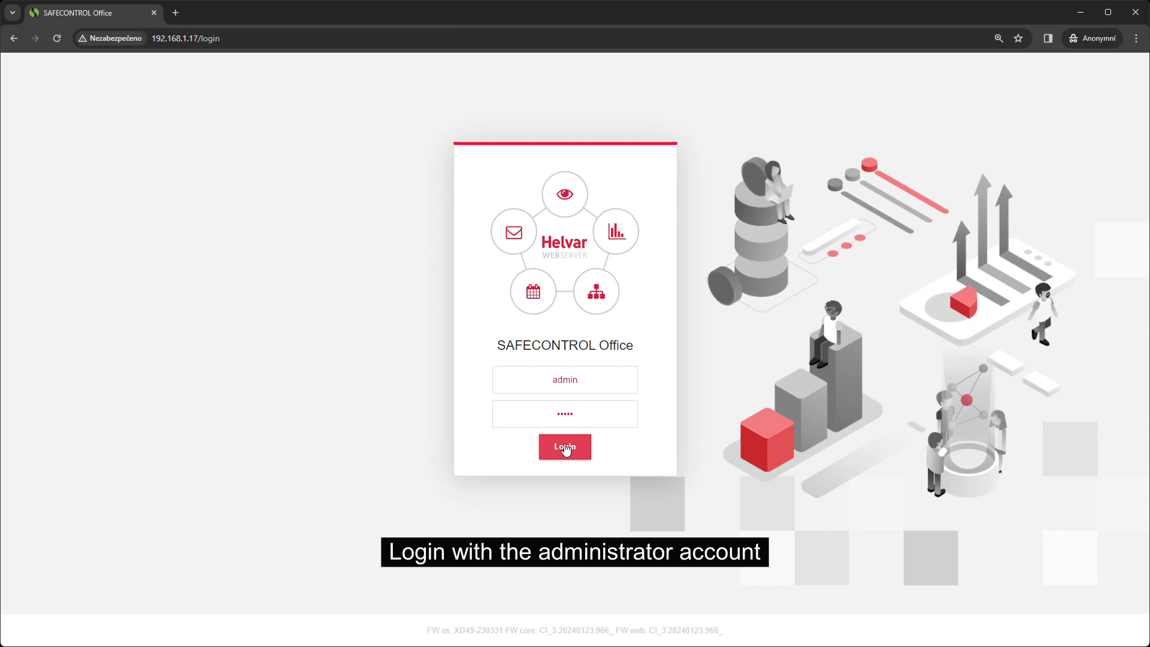
Step: Log in with the administrator account and open the setup of the user tutorial
left_click(565, 448)
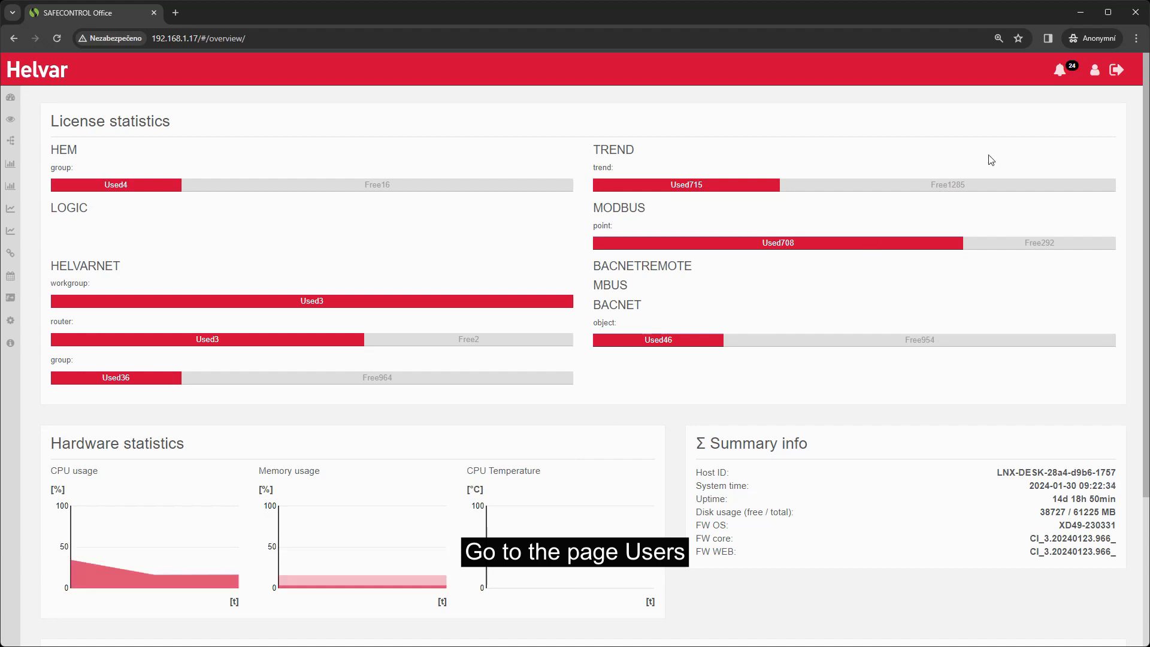
left_click(1095, 71)
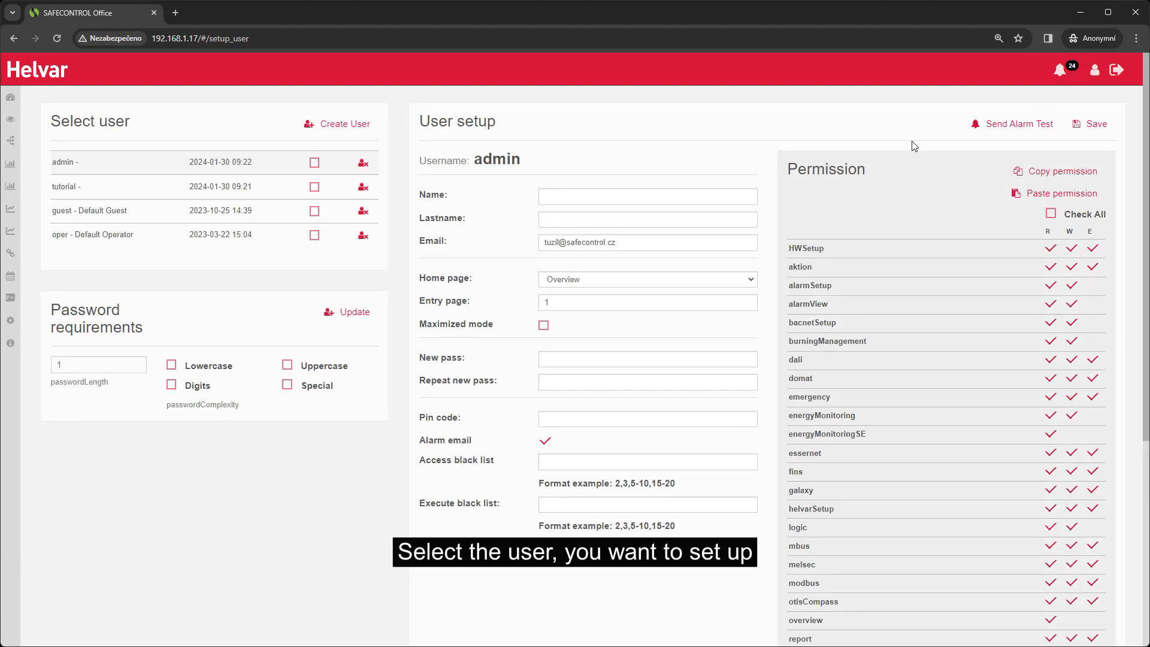
left_click(189, 191)
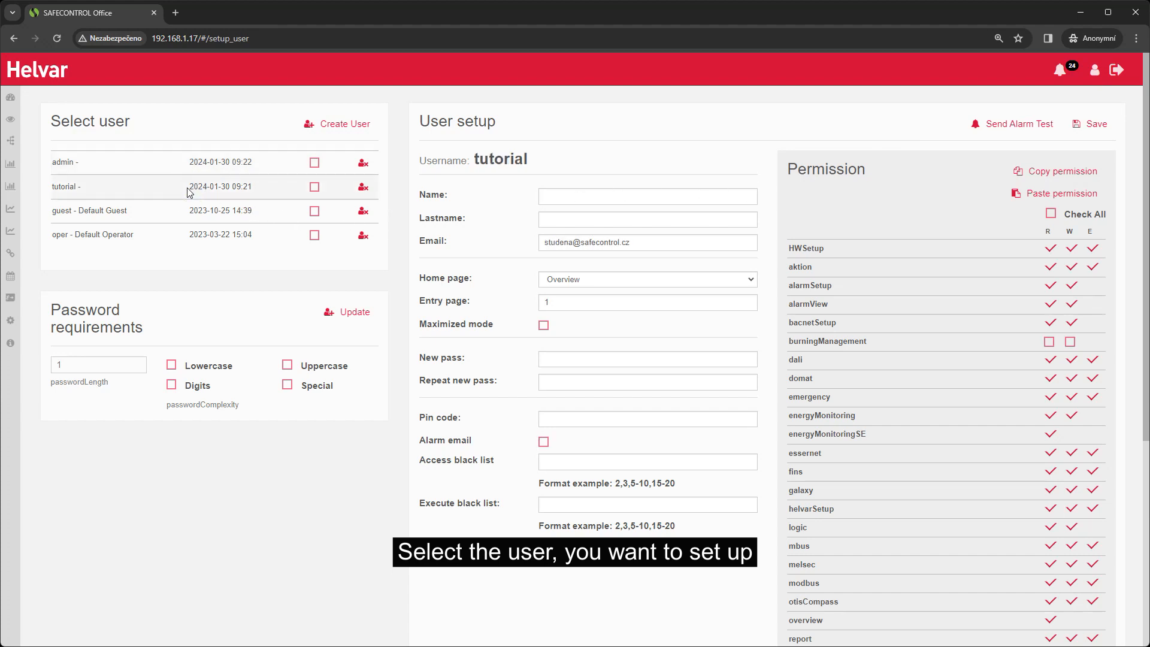
Step: Set the tutorial user's home page to Visualization with entry page 1001 and save the changes
left_click(693, 288)
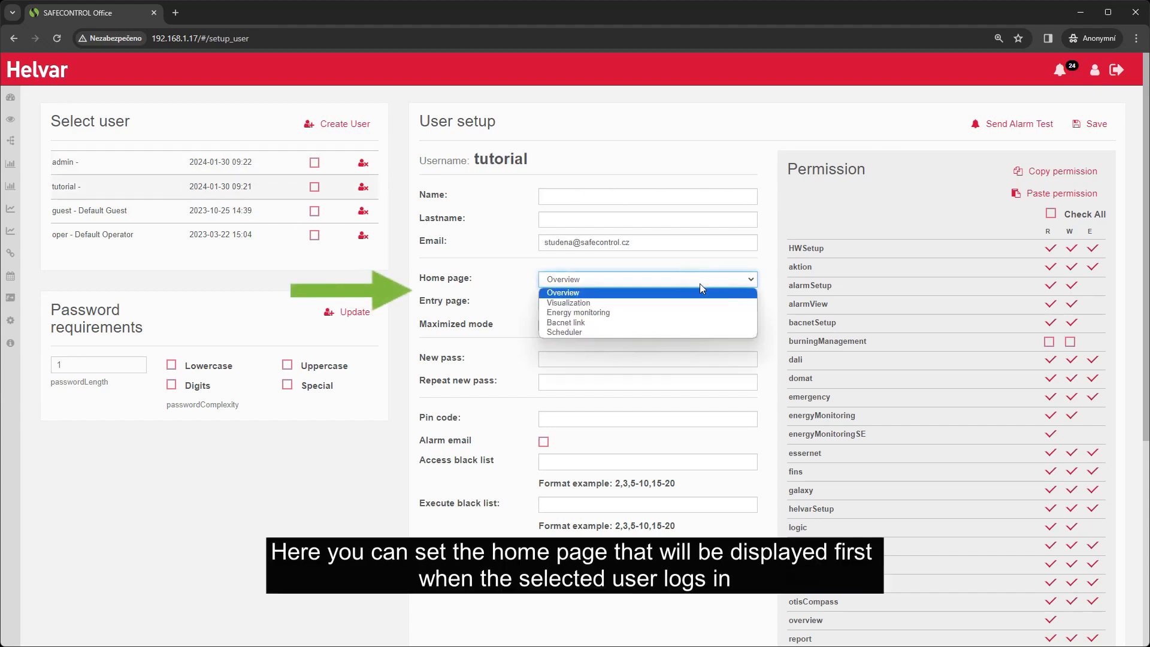
left_click(650, 300)
left_click(632, 300)
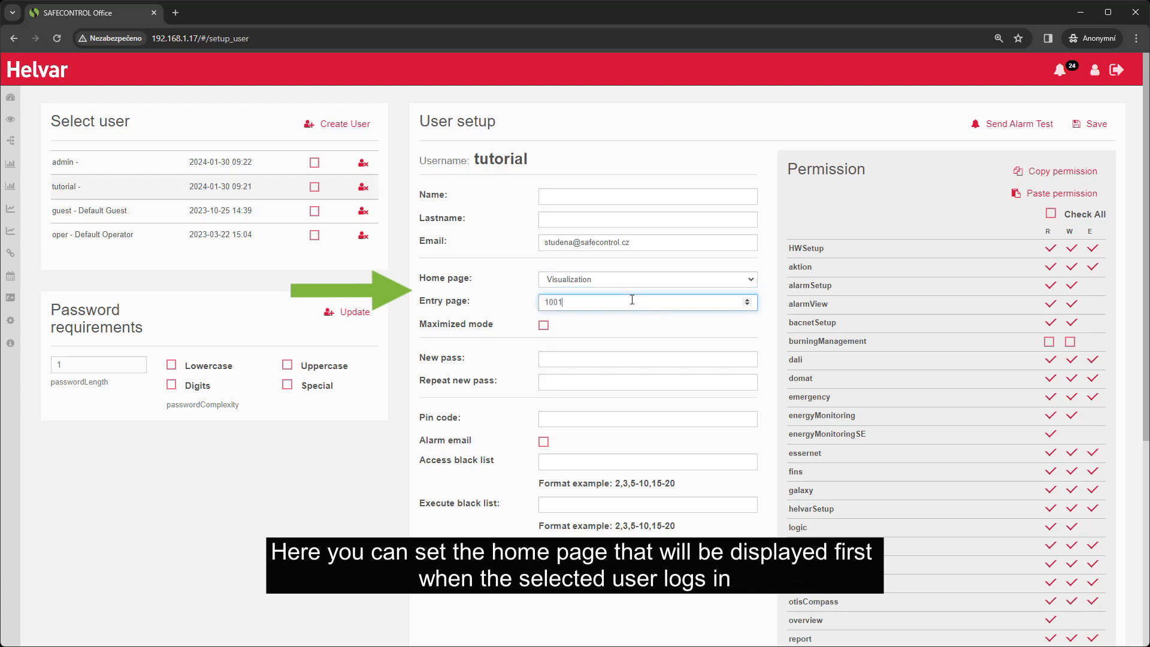
left_click(629, 323)
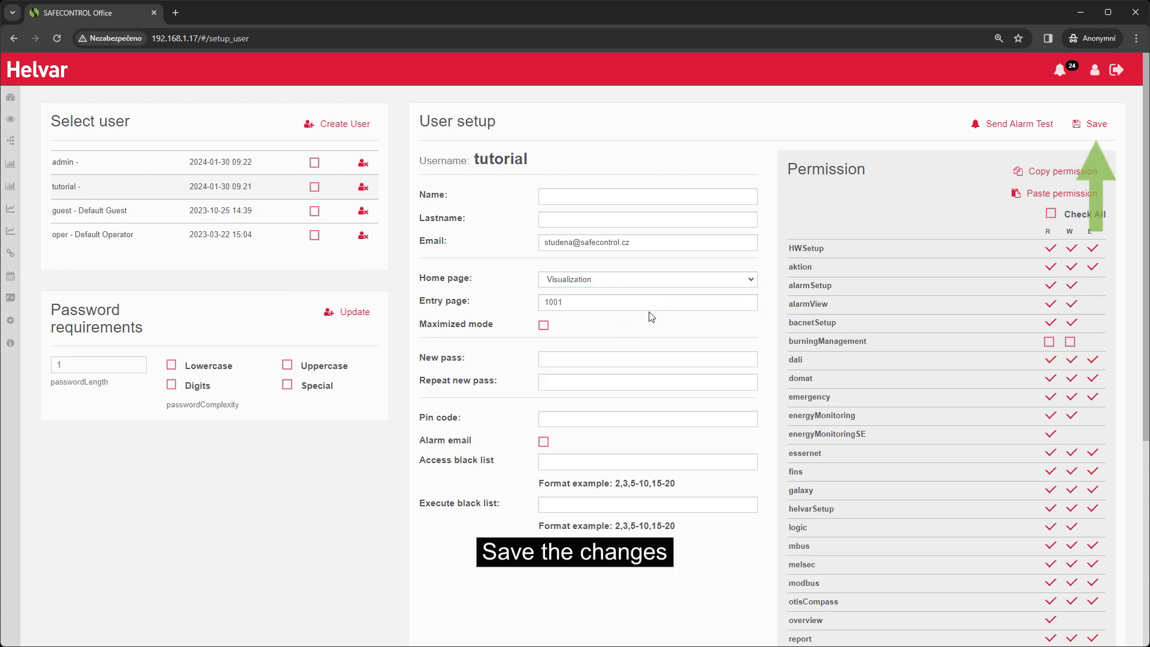
left_click(1080, 128)
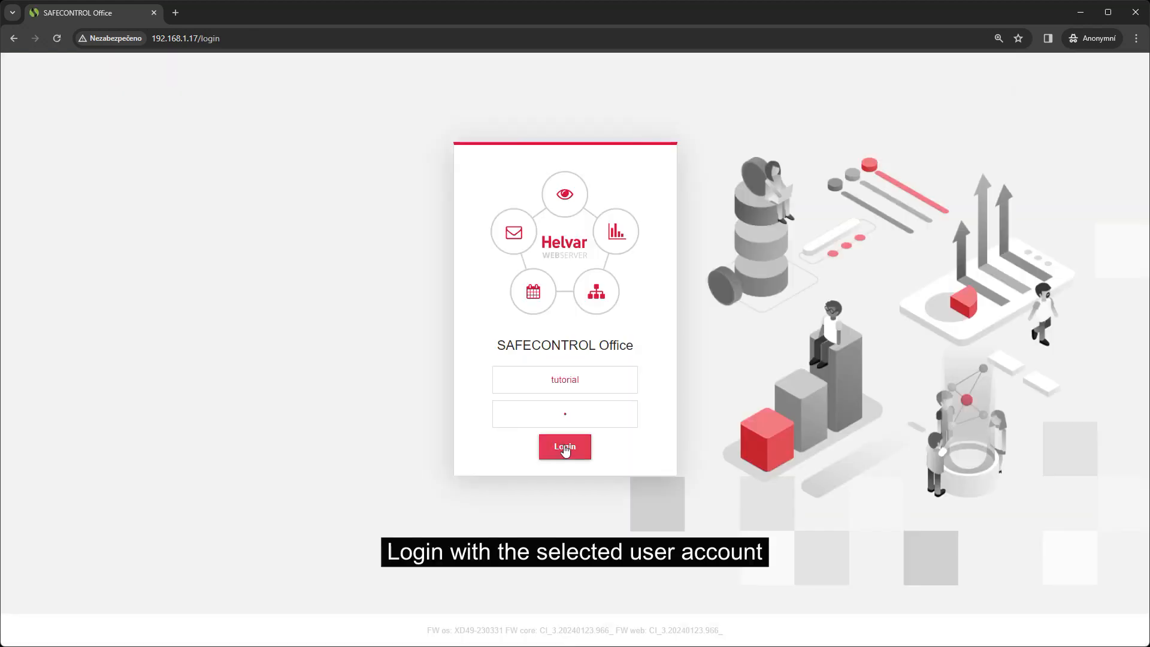
Step: Log in with the tutorial account to check which home page it opens
left_click(565, 446)
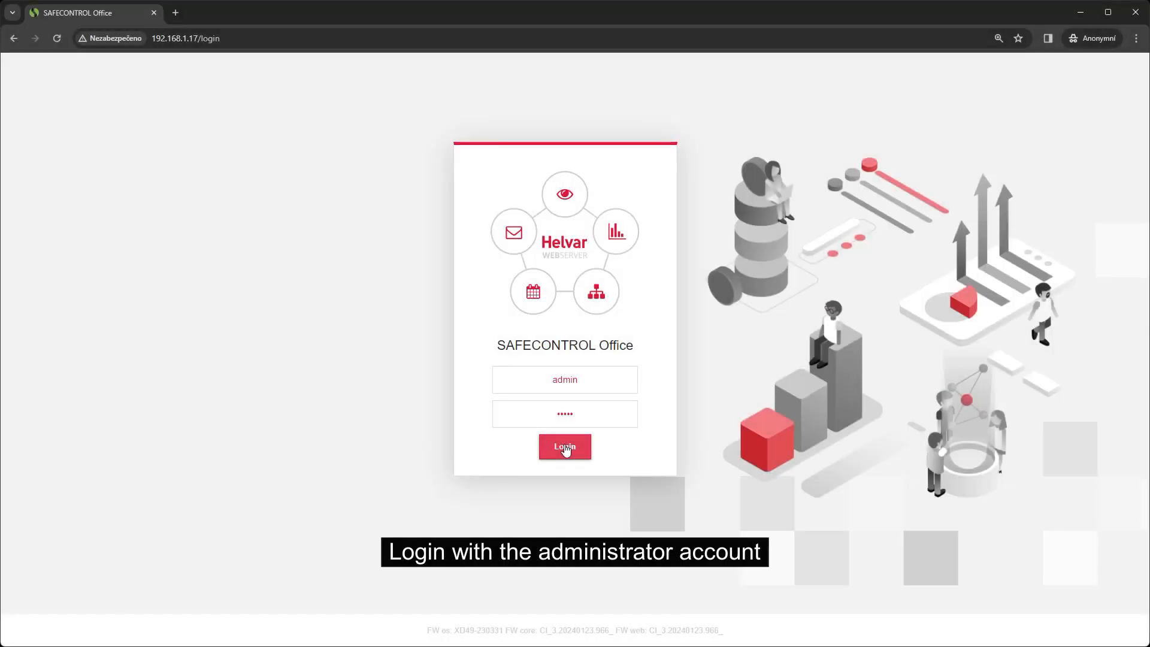
Step: Log in as administrator again and reopen the tutorial user's setup
left_click(565, 447)
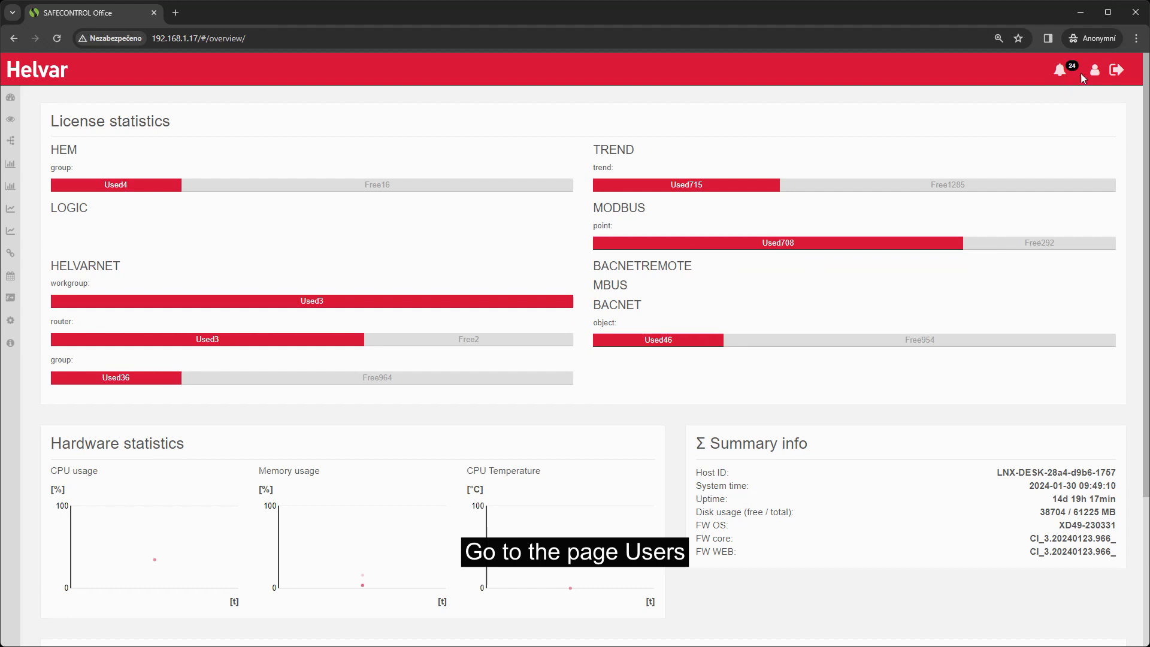
left_click(1093, 75)
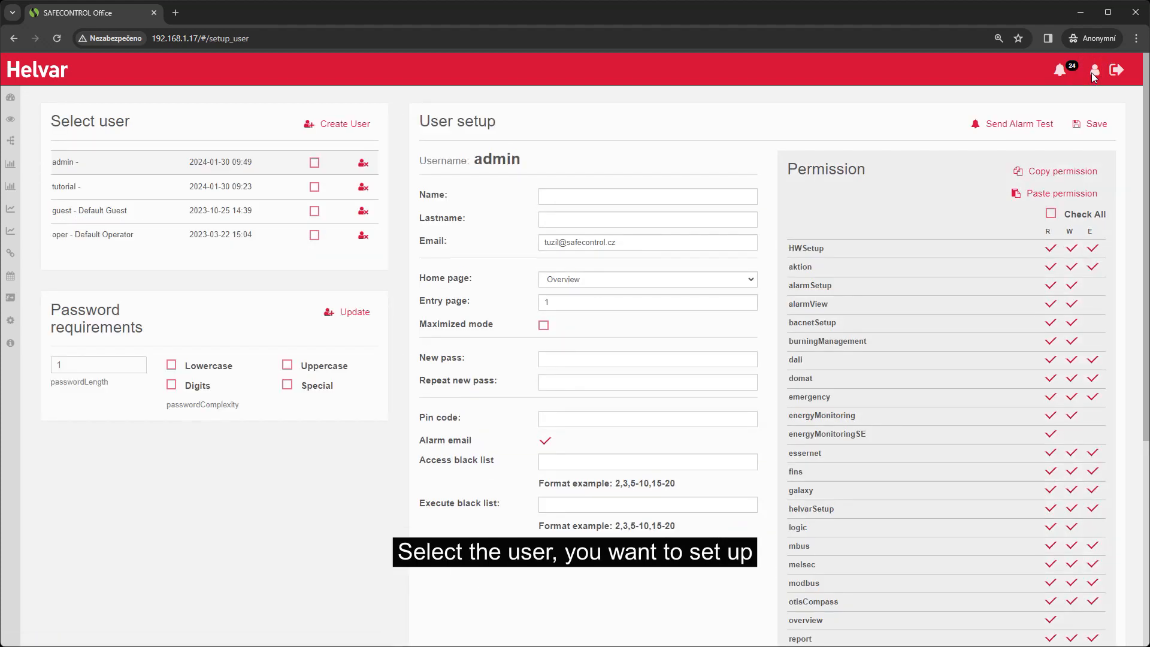
left_click(144, 190)
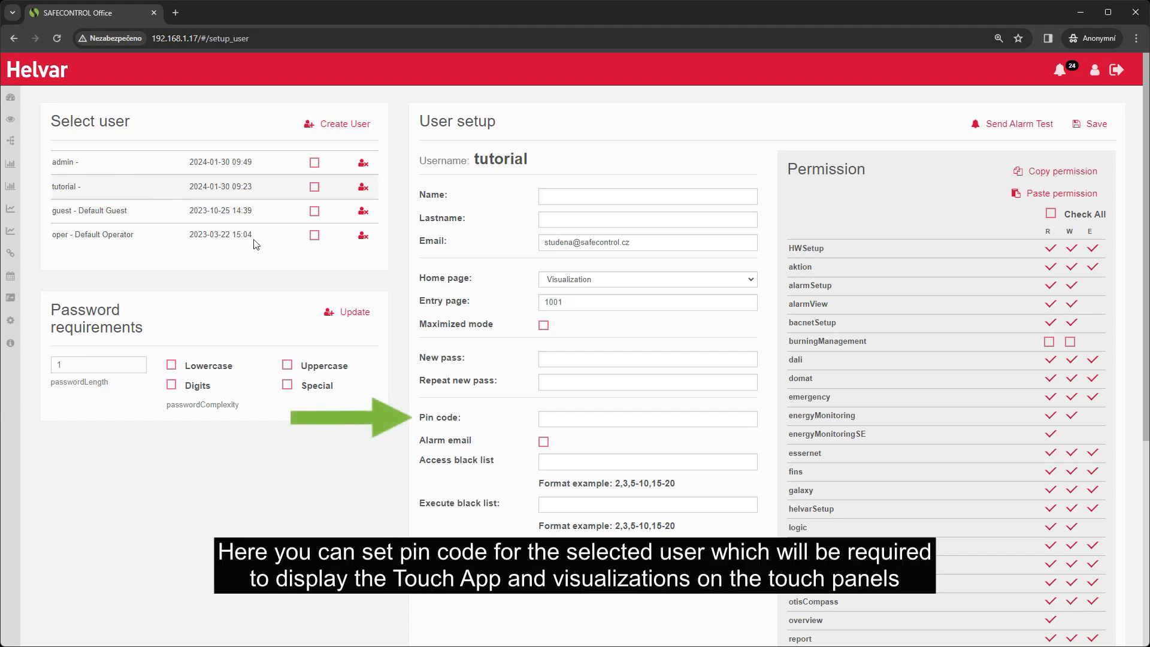
Step: Enter page 1049 in the tutorial user's access black list and 1050 in the execute black list, and save the changes
left_click(558, 419)
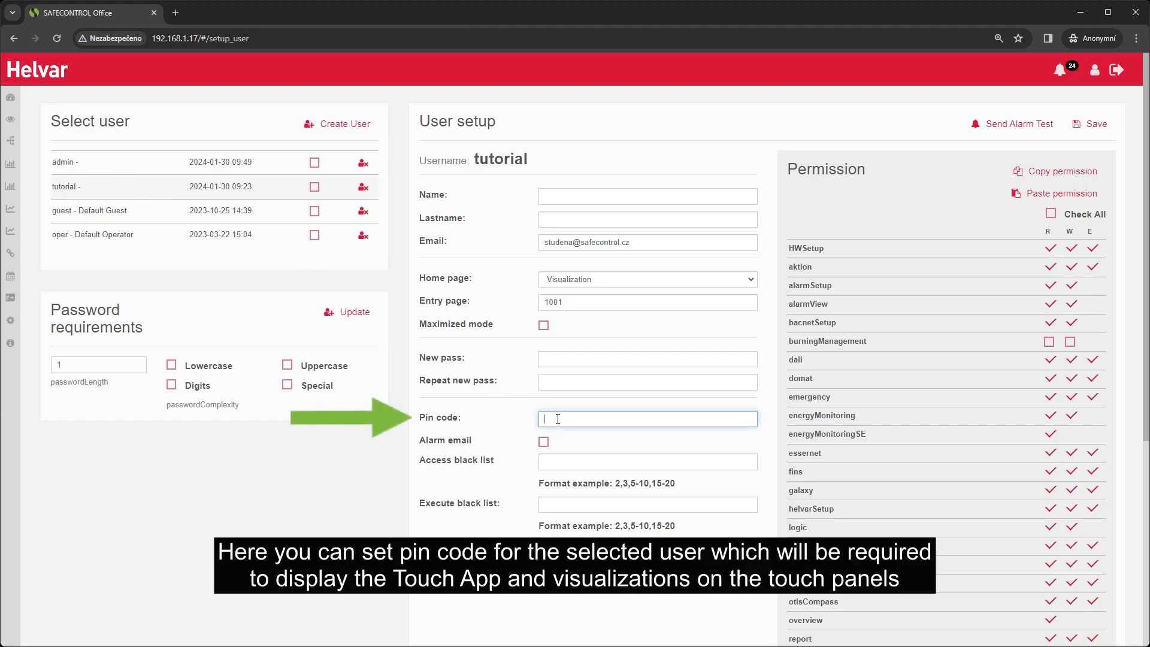
left_click(570, 464)
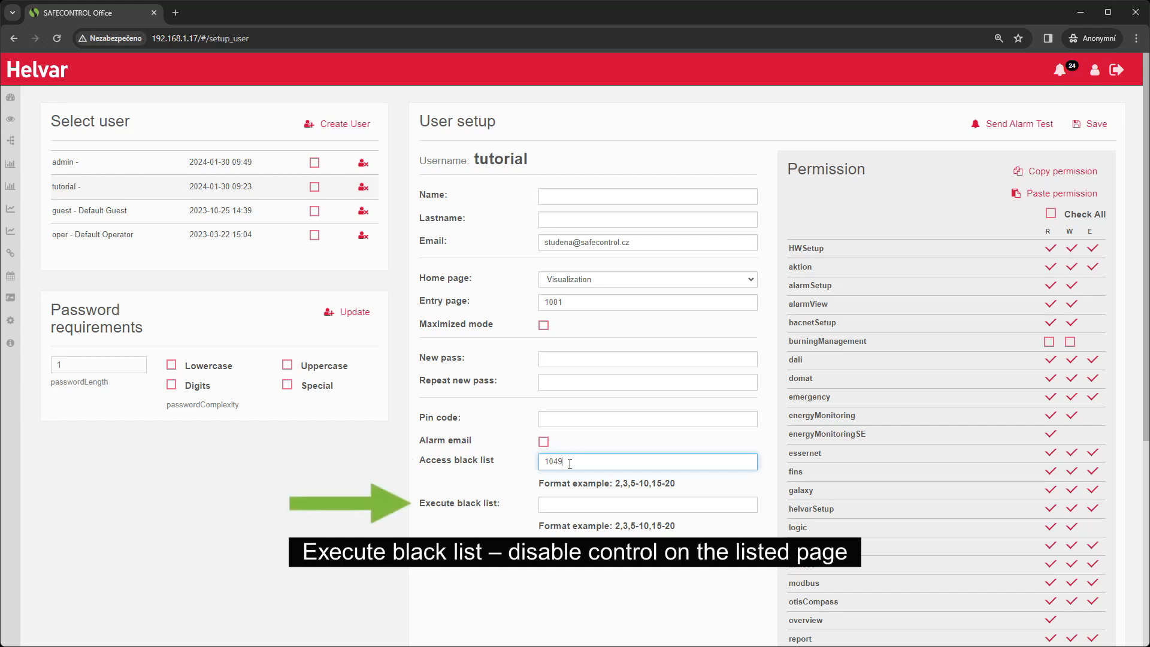
left_click(570, 501)
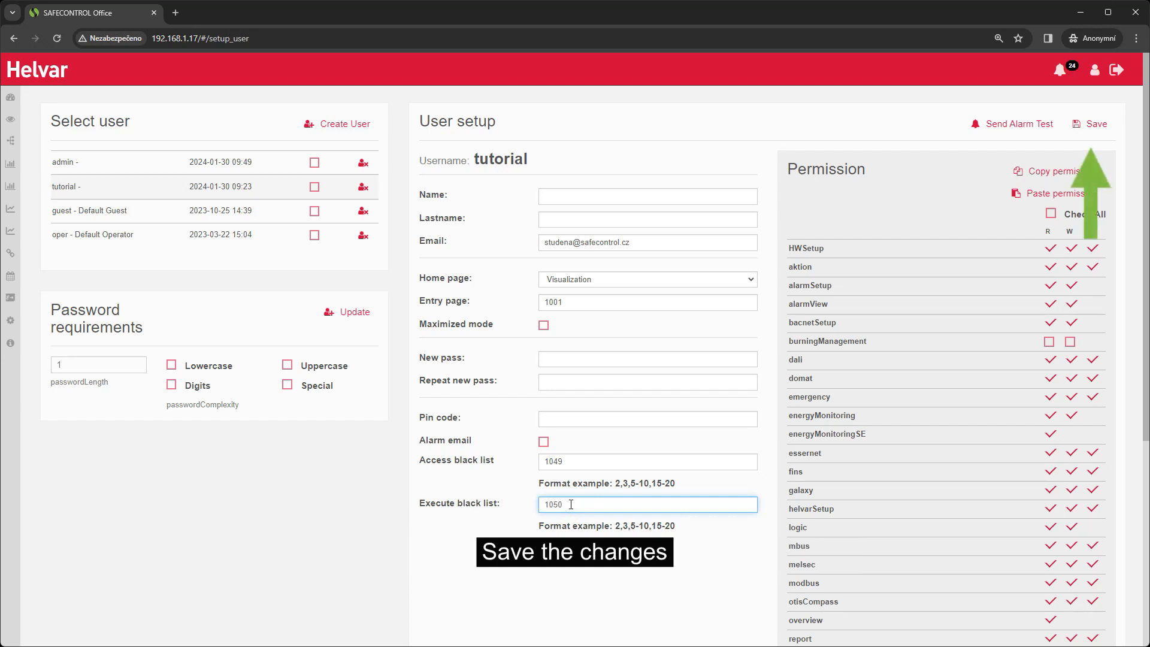
left_click(1090, 127)
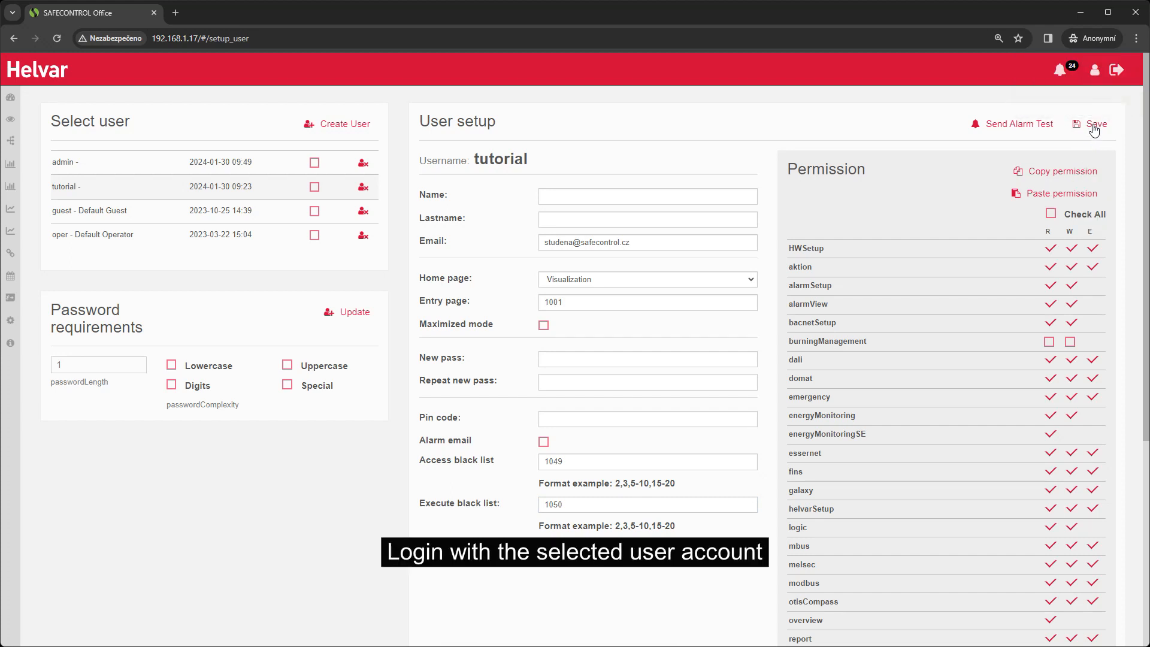
Step: Log out of the administrator account and log in with the tutorial account
left_click(1115, 70)
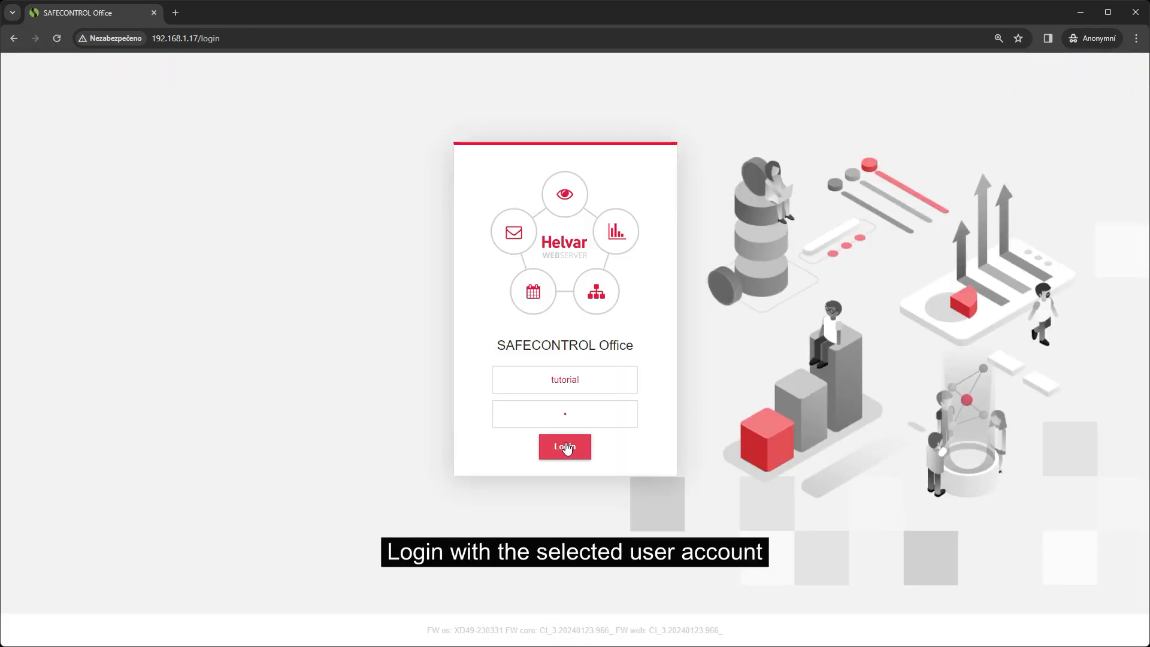
left_click(565, 447)
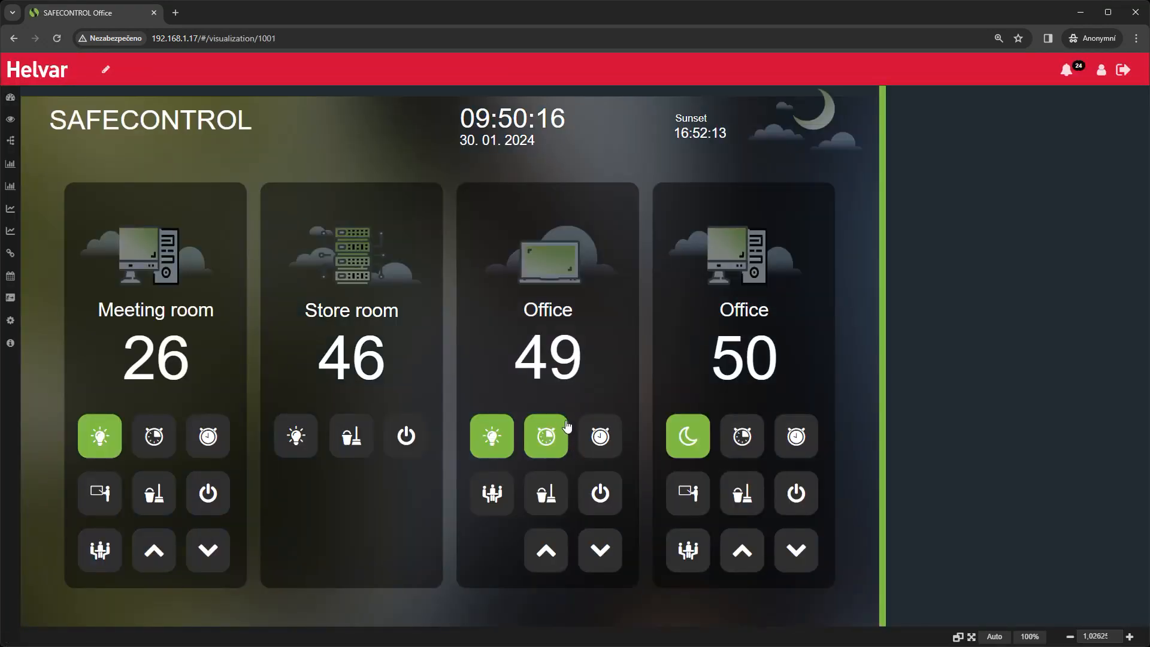
Step: Test the black lists by trying to open page 1049 from the Office 49 tile and by its address, and by opening Office 50
left_click(561, 354)
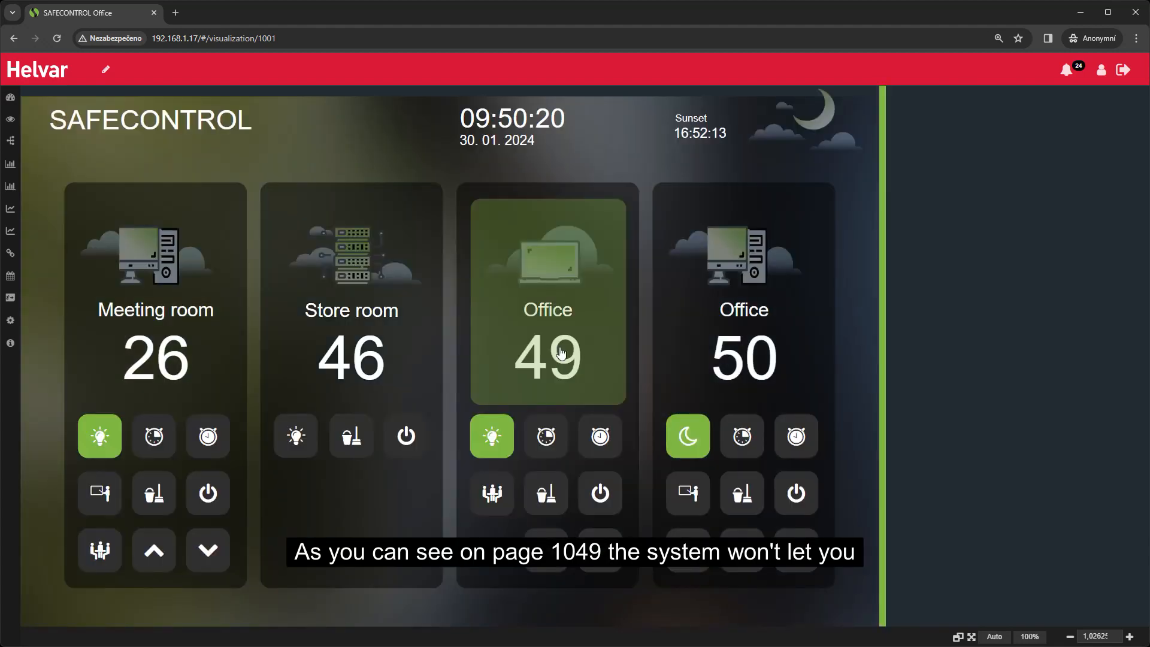
left_click(295, 39)
left_click(295, 39)
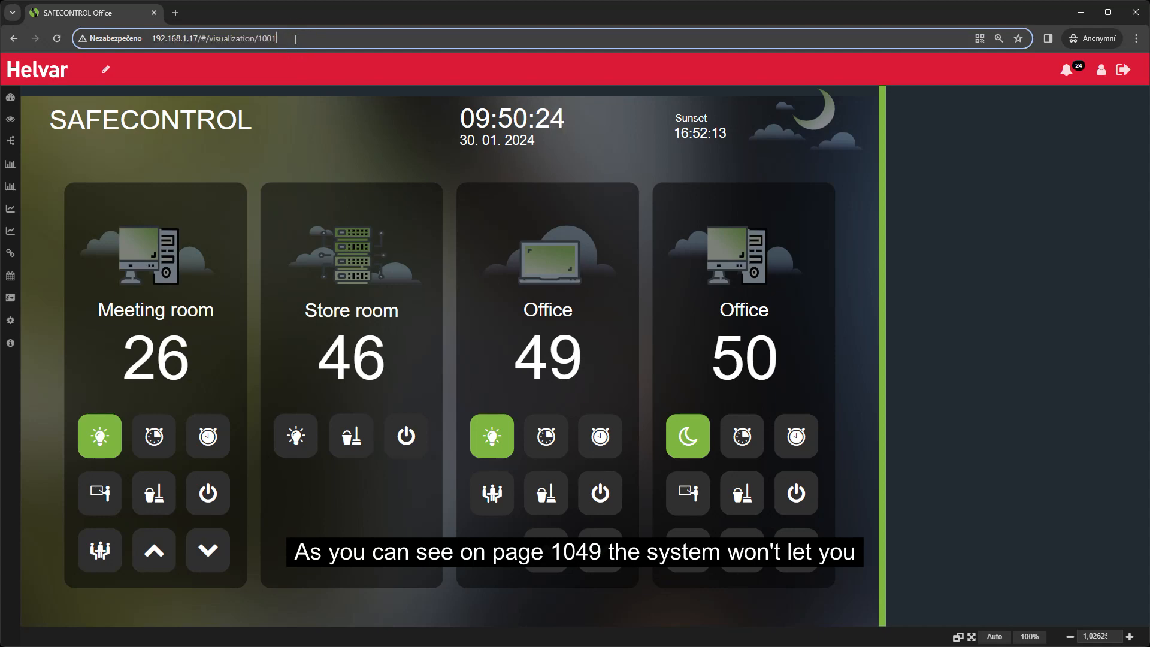
key("BackSpace")
key("BackSpace")
type("49")
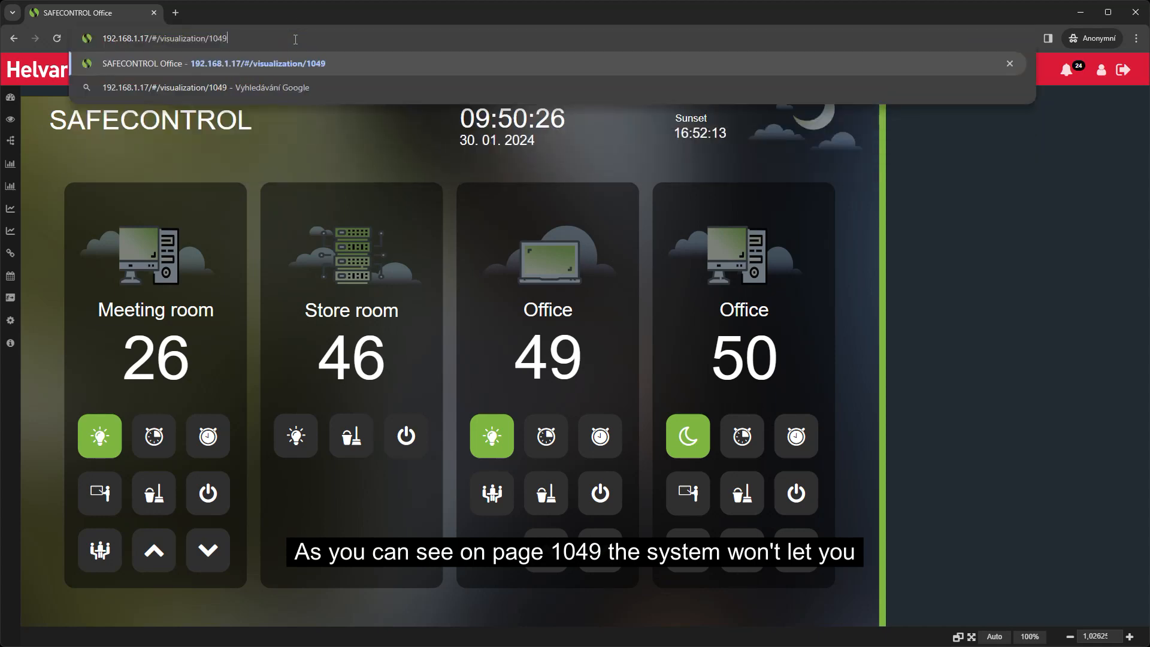
key("Return")
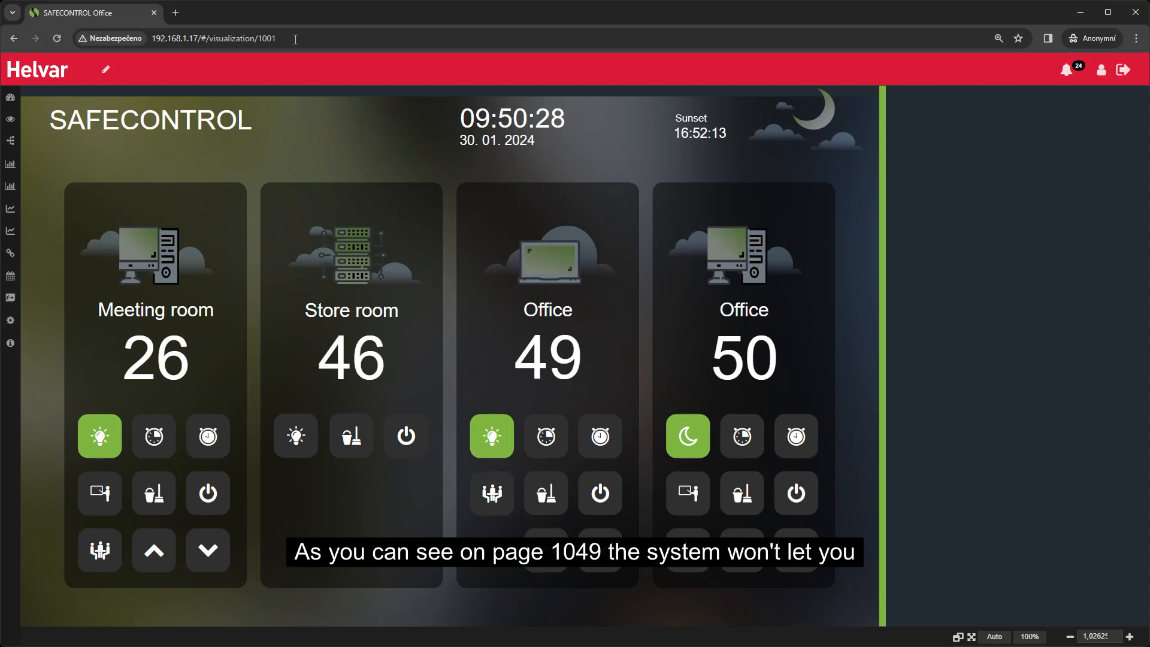
left_click(735, 334)
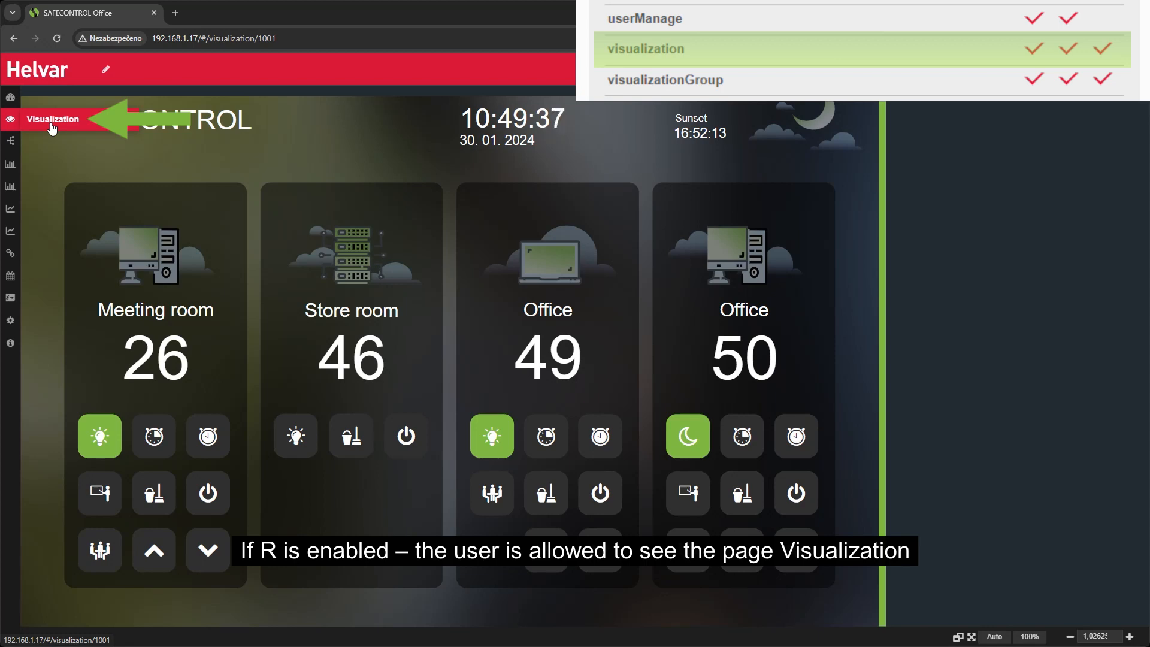
Step: Test the write permission on visualization page 1001 by entering edit mode, selecting the SAFECONTROL label and leaving edit mode
left_click(106, 73)
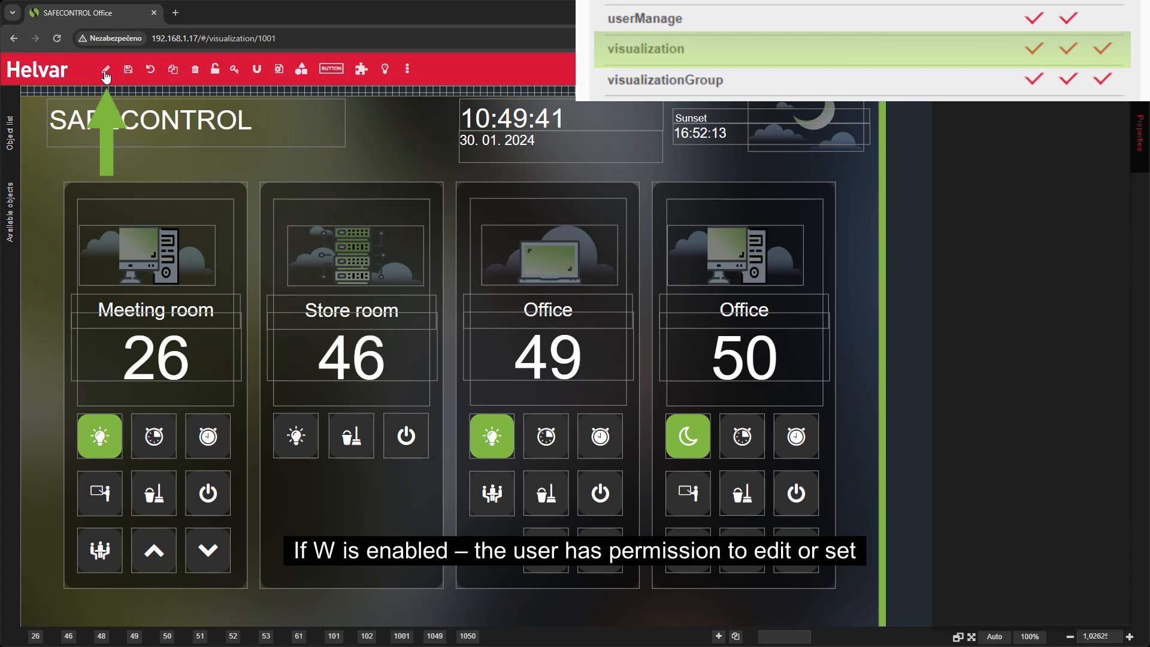
left_click(110, 118)
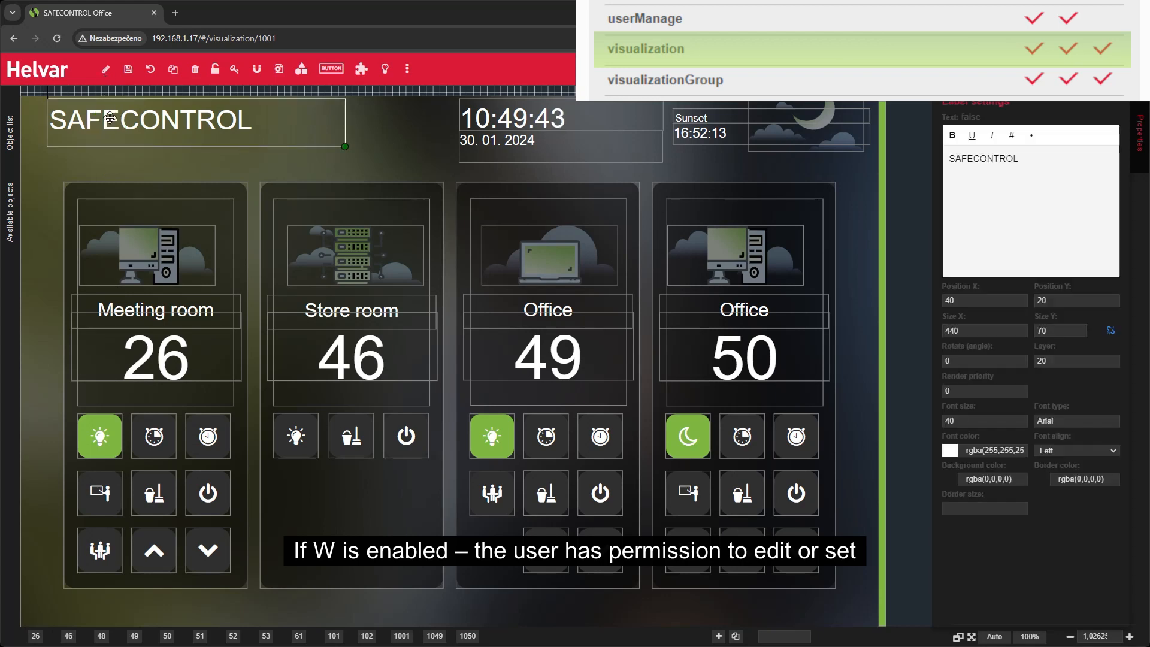
left_click(107, 70)
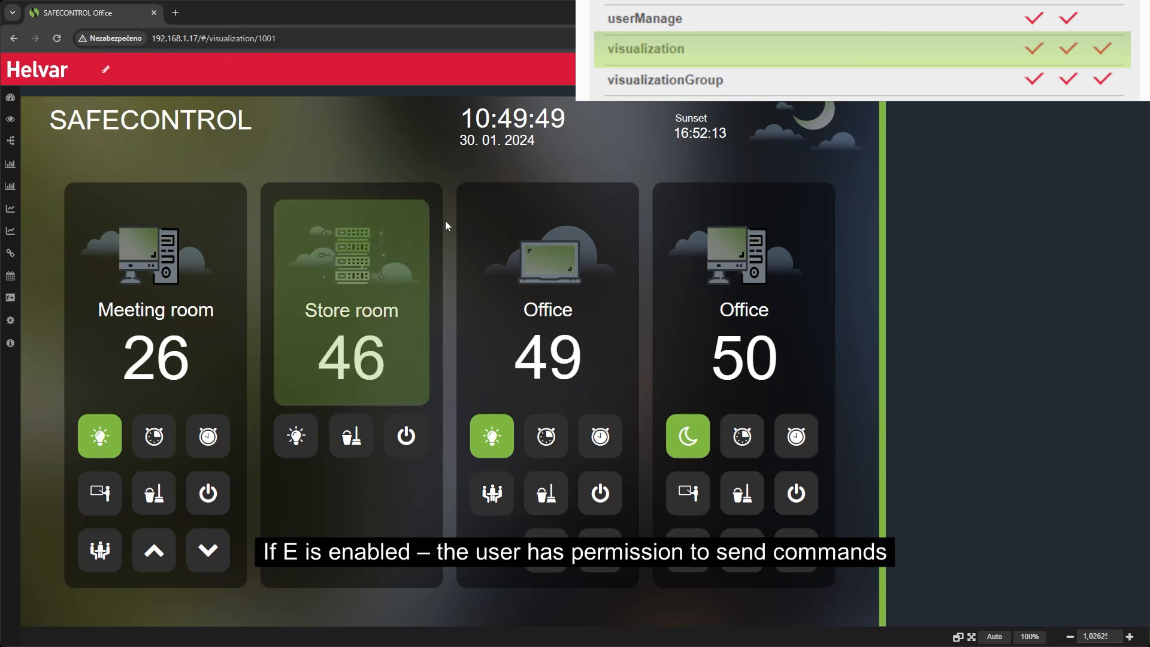
Step: Open the Office 50 page and send its Lights off command to test the execute permission
left_click(709, 333)
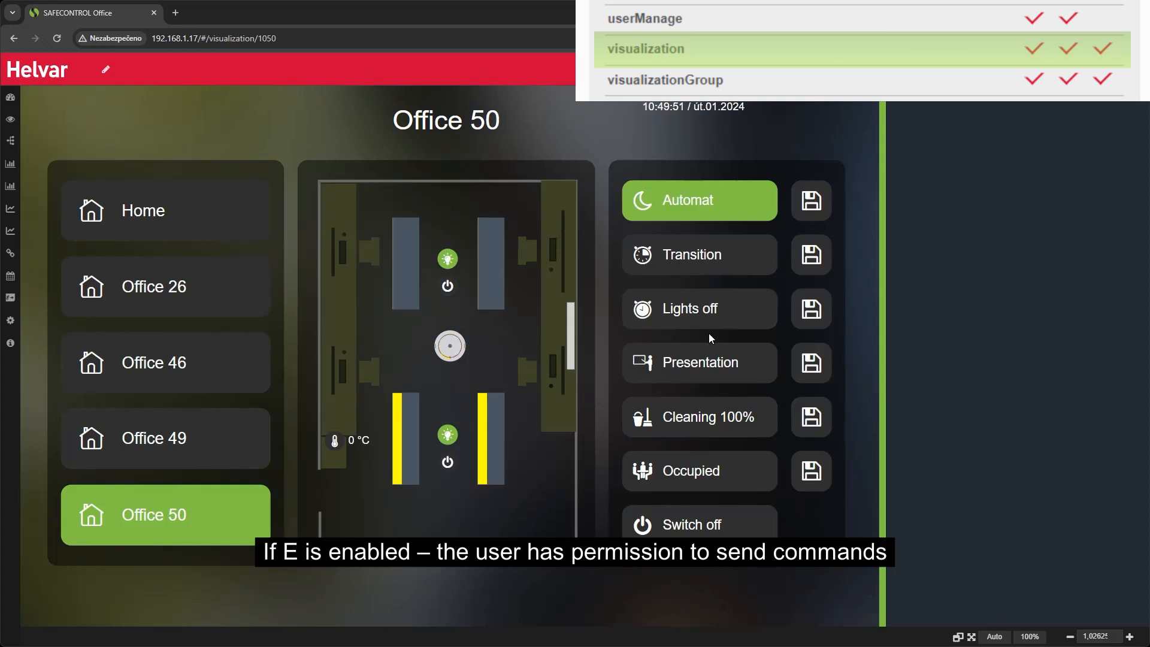
left_click(704, 322)
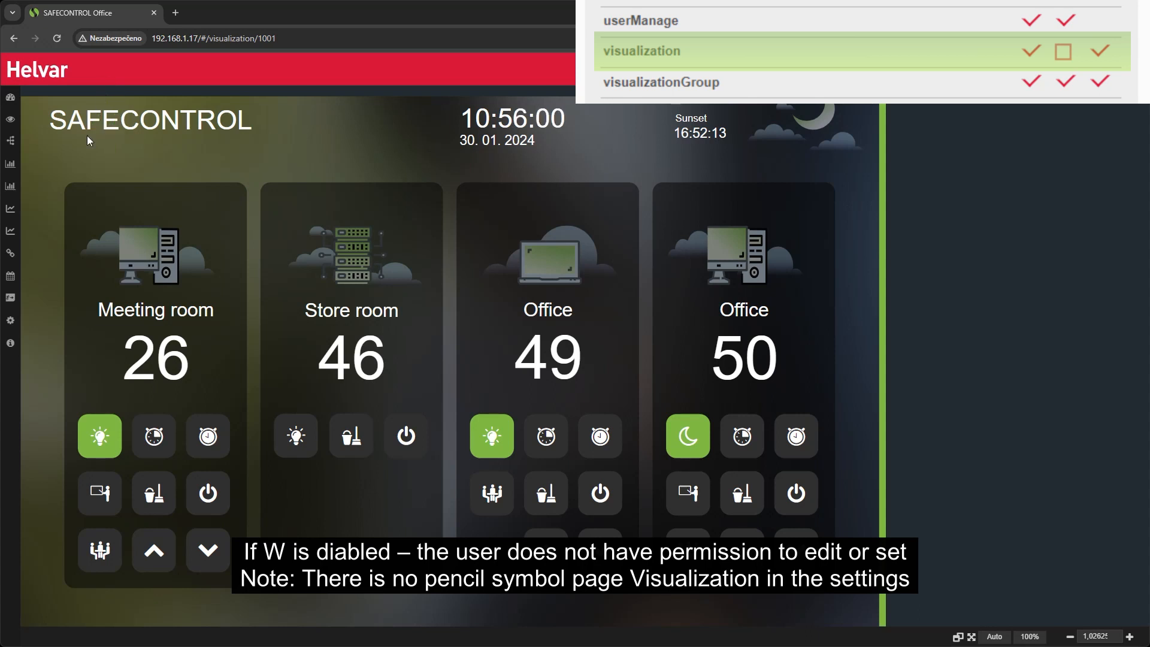
Step: Look through the settings pages for a Visualization entry, and send the Lights off command on the Office 49 page
left_click(11, 321)
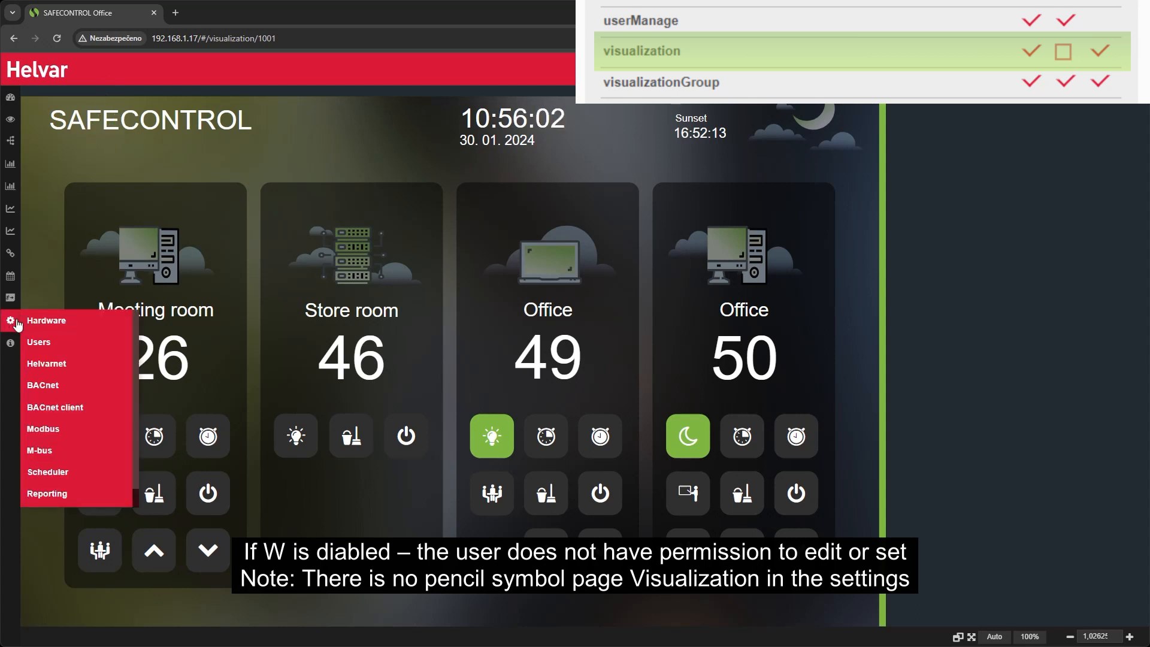
scroll(105, 389, "down", 1)
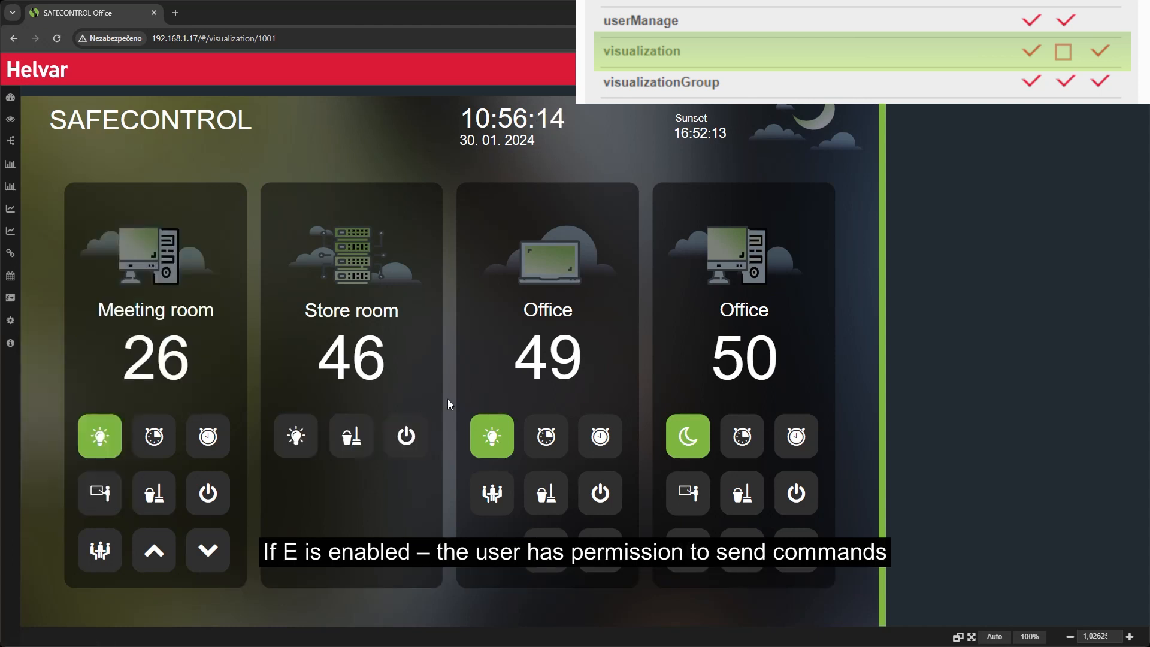
left_click(506, 366)
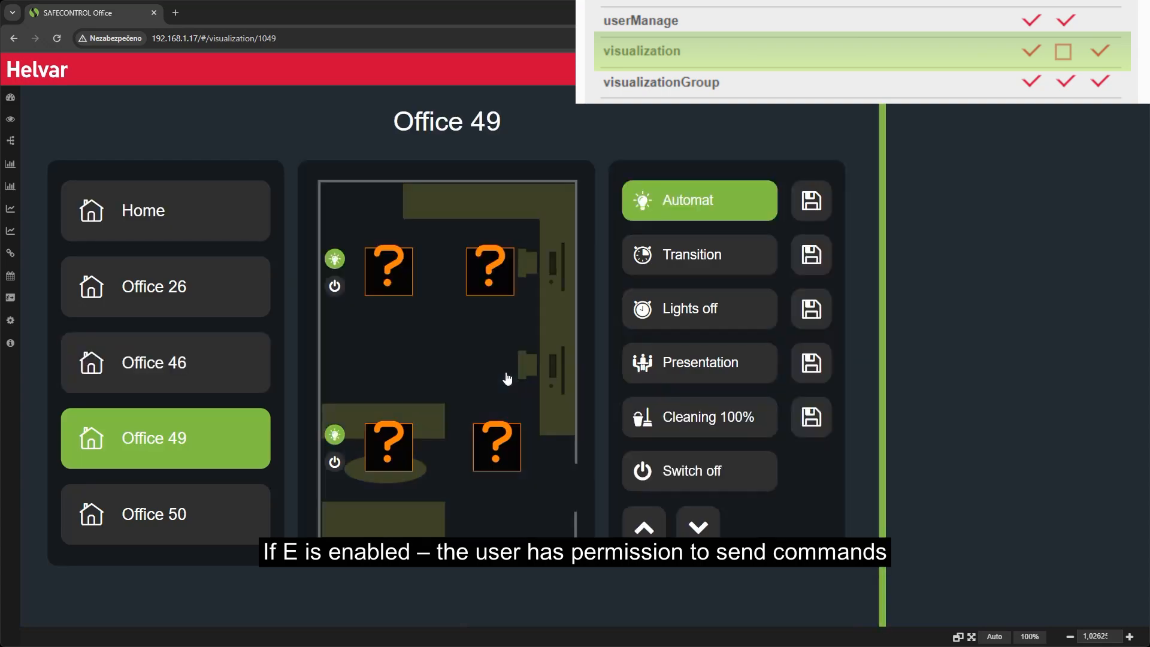
left_click(672, 320)
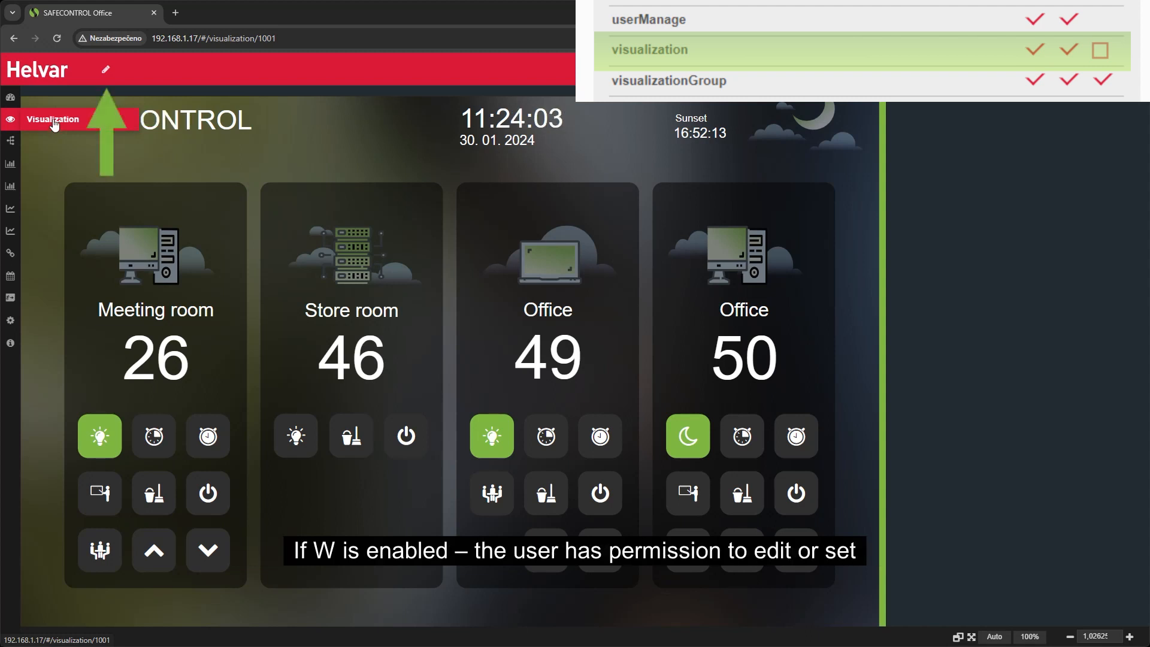
Step: With execute permission disabled, test page 1001's edit mode by selecting the SAFECONTROL label and leaving edit mode
left_click(107, 73)
left_click(107, 119)
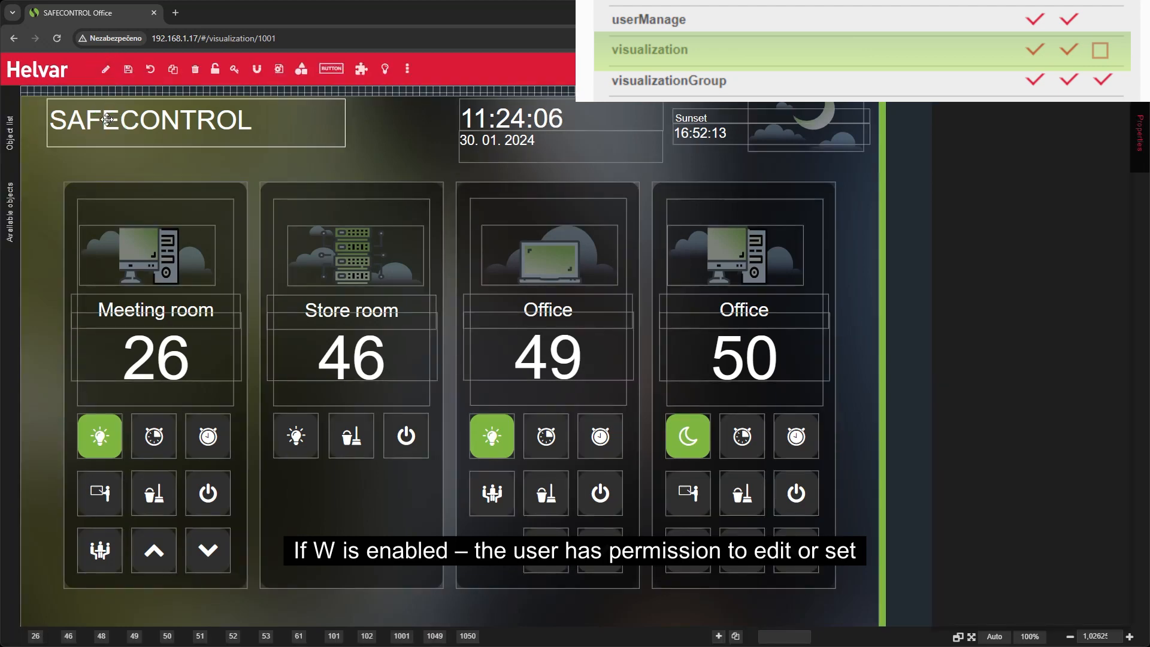
left_click(107, 71)
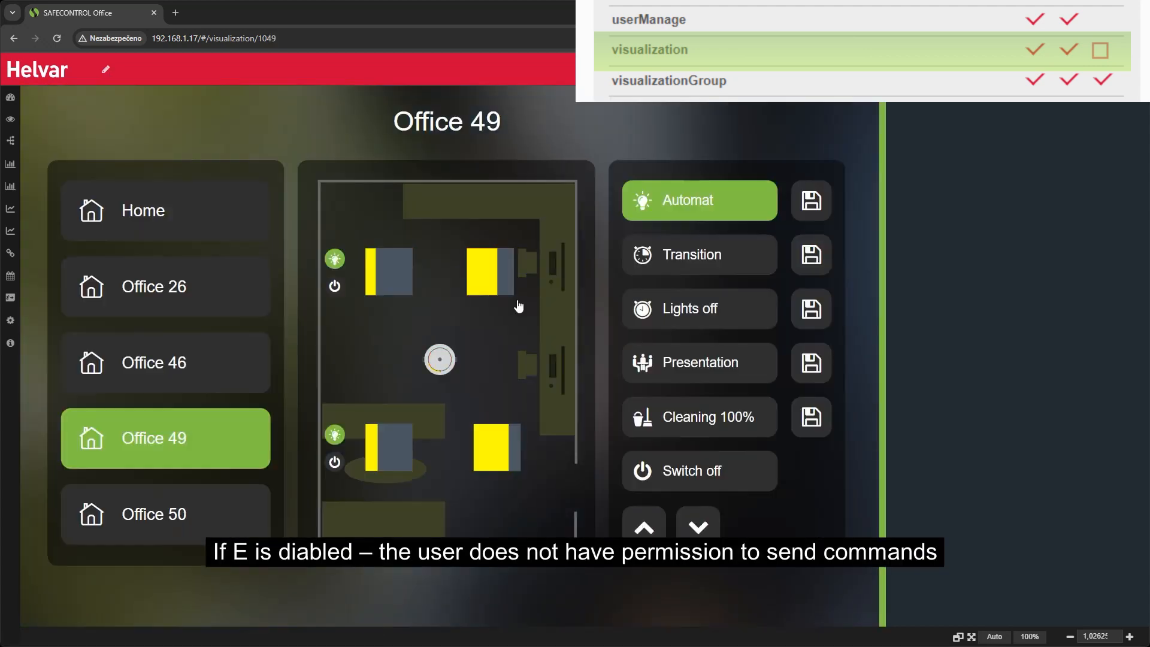
Step: Try to send the Lights off and Presentation commands on the Office 49 page
left_click(665, 308)
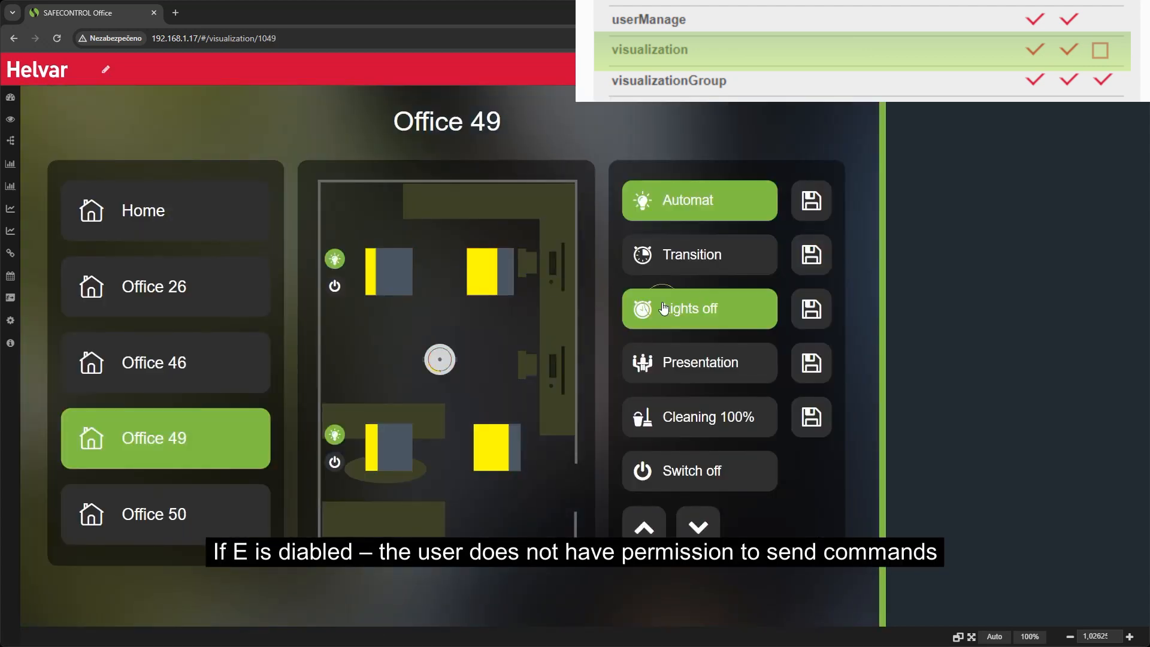
left_click(663, 351)
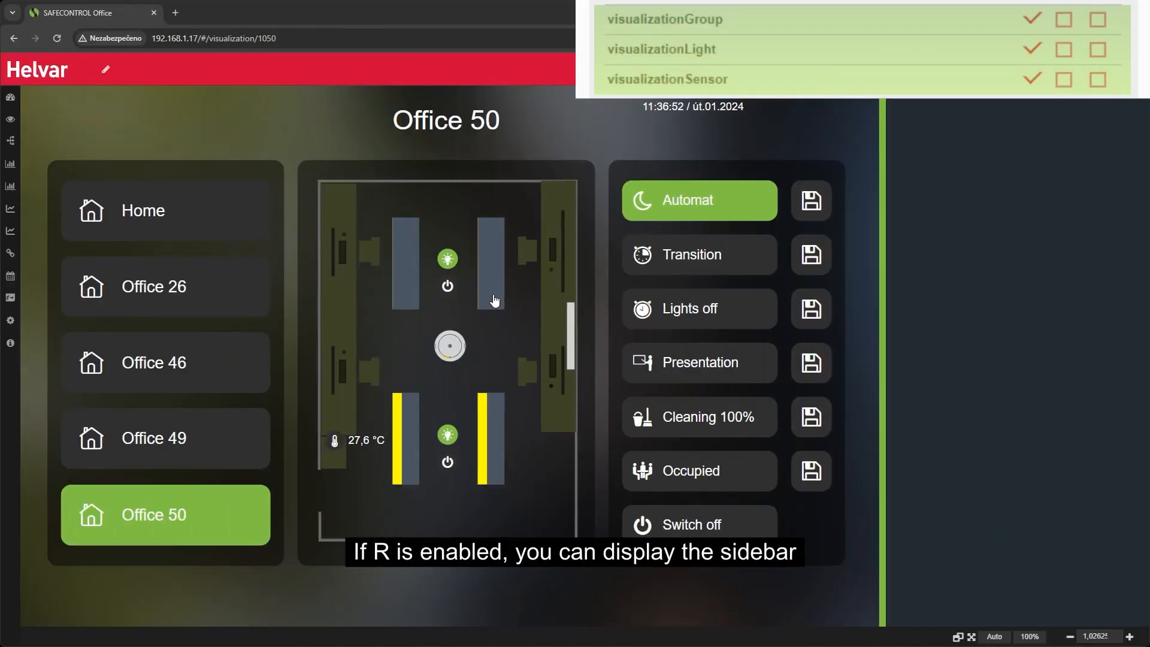
Step: Display the sidebars of the upper-right light and the group in Office 50 with R only, with R and E, and with R, W and E enabled
left_click(494, 299)
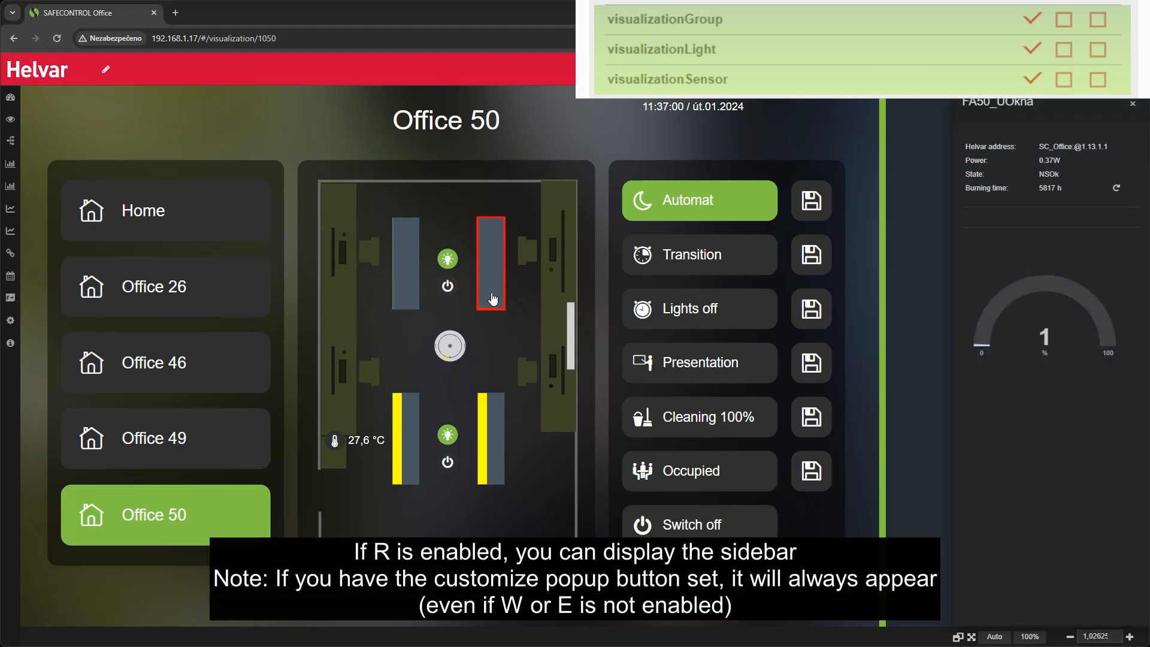
left_click(536, 484)
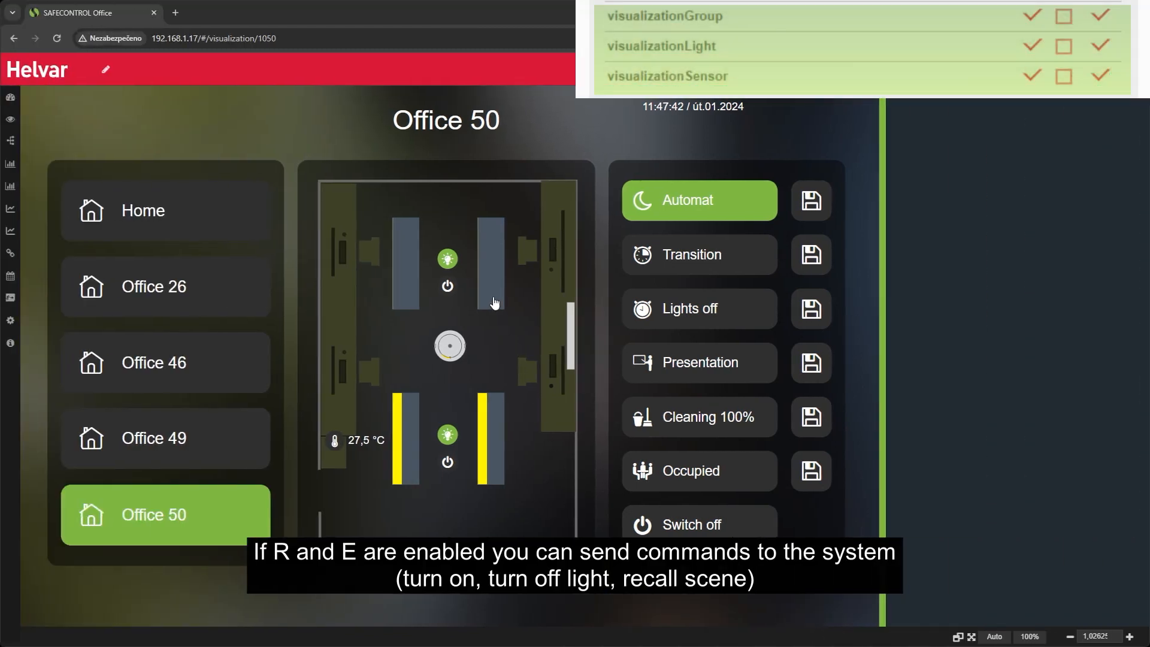
left_click(494, 301)
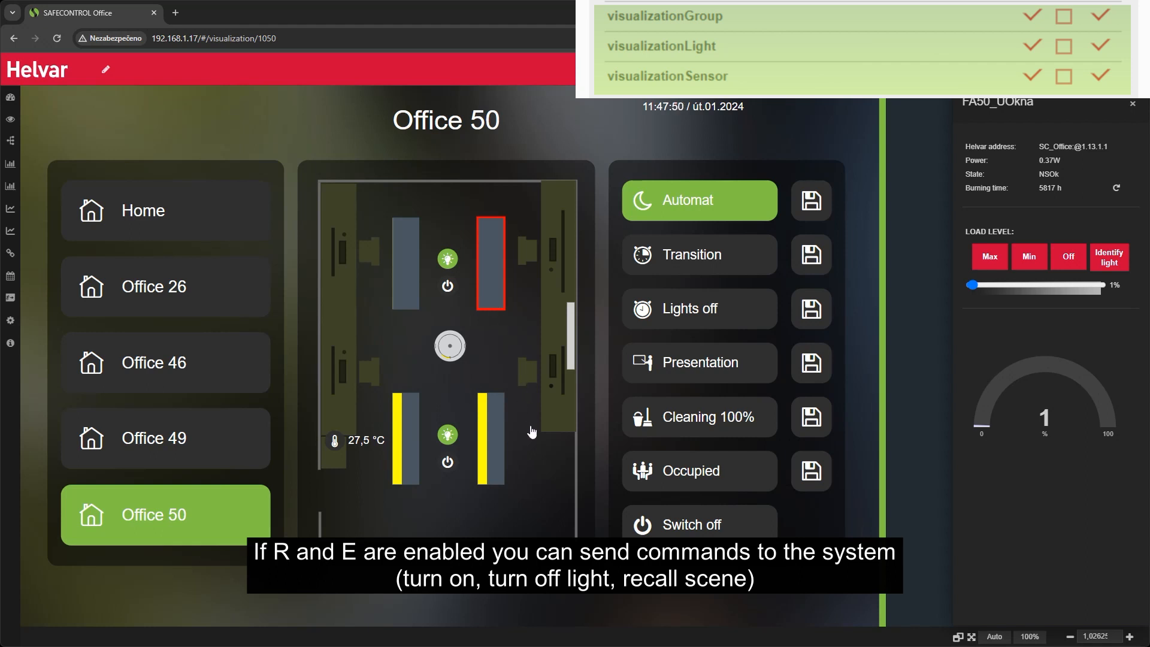
left_click(541, 470)
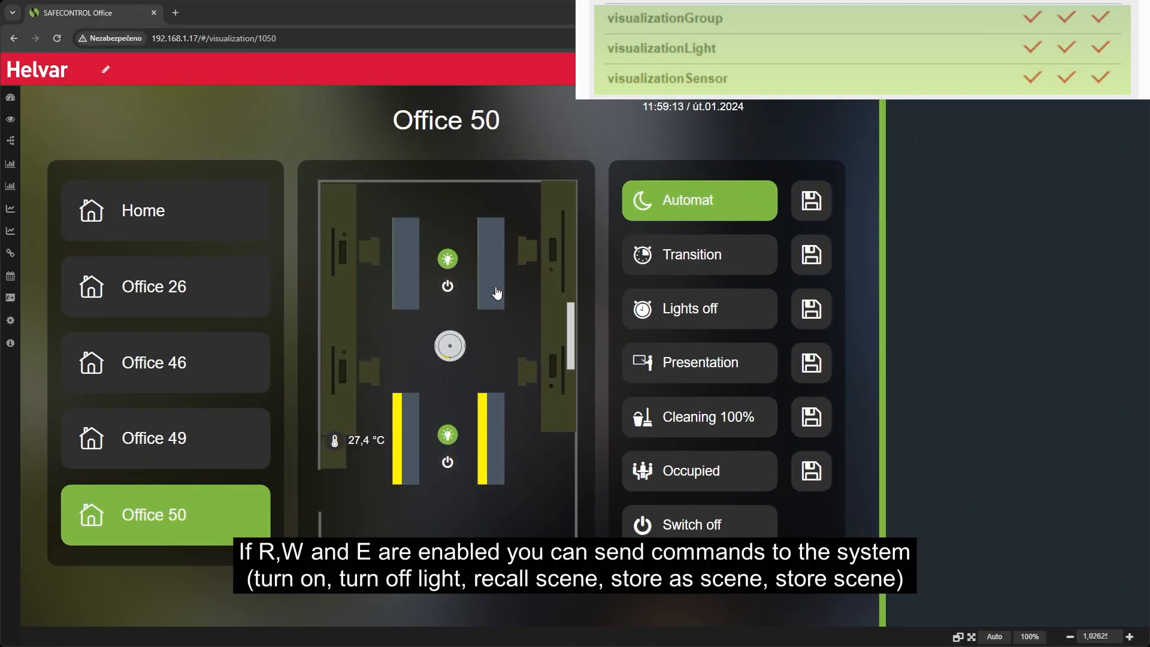
left_click(496, 292)
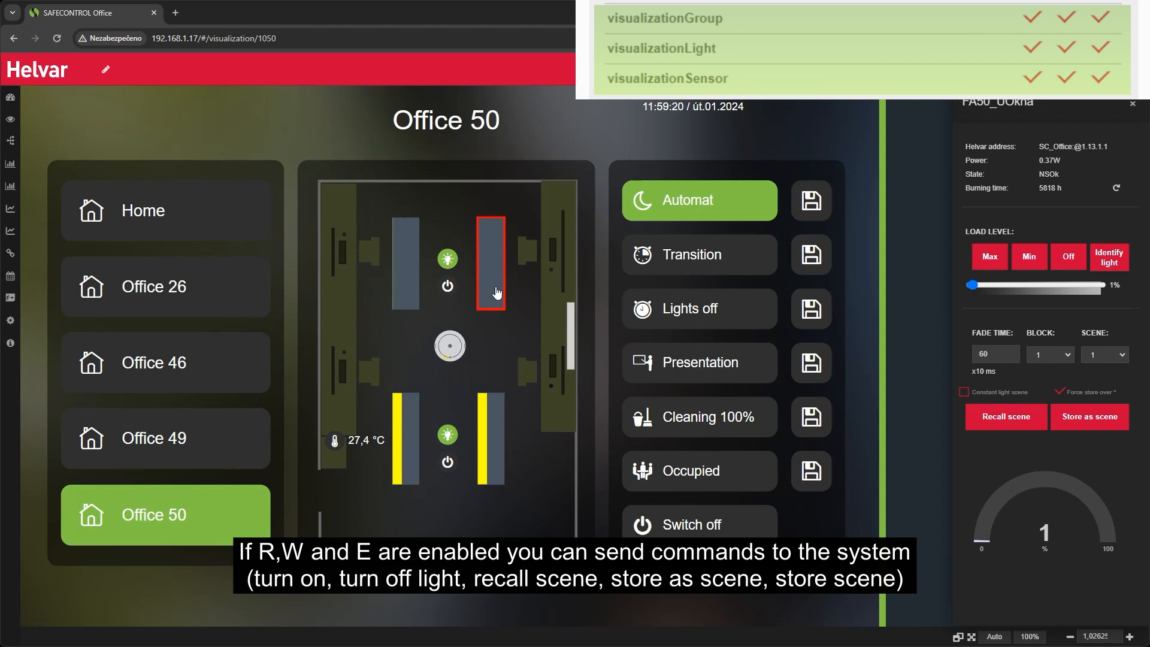
left_click(535, 475)
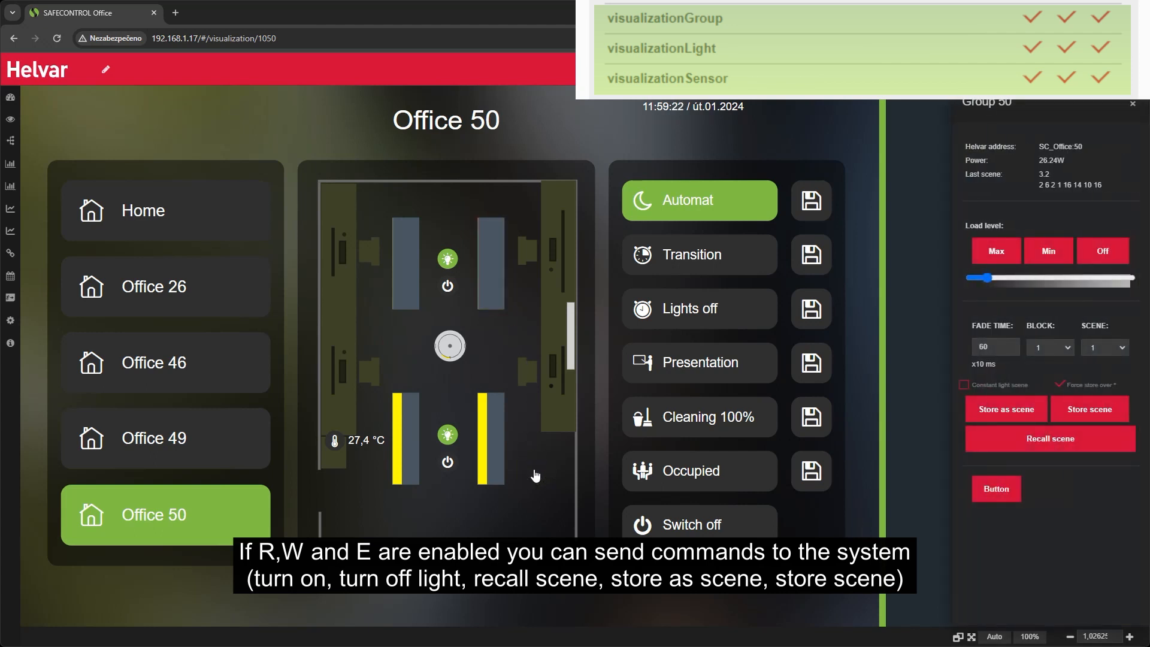